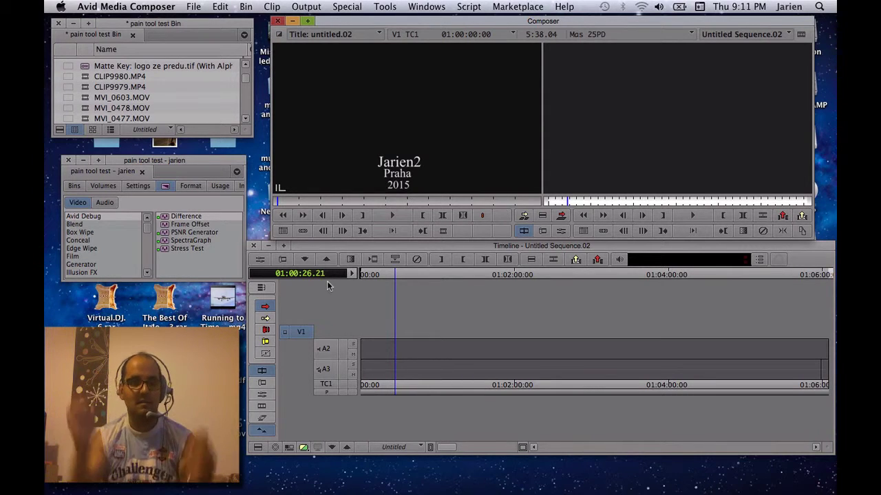
Reposition the Timeline and Composer windows so they sit clear of each other
click(514, 247)
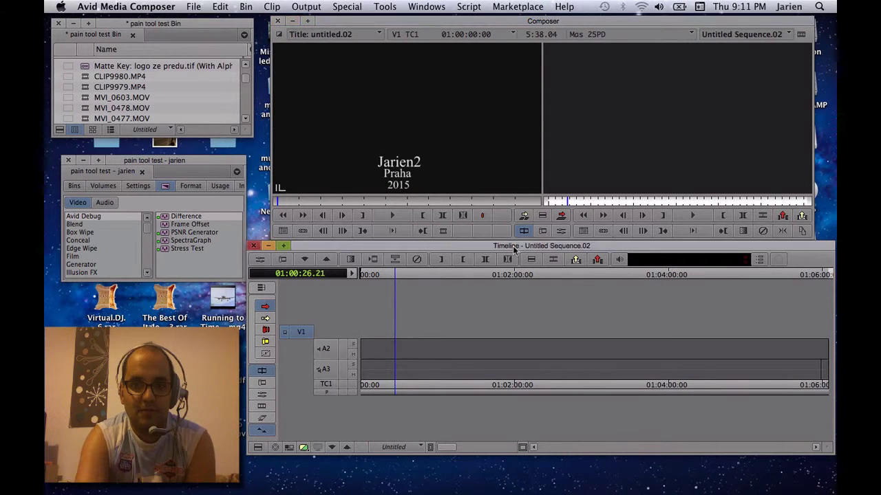
drag(513, 248, 515, 254)
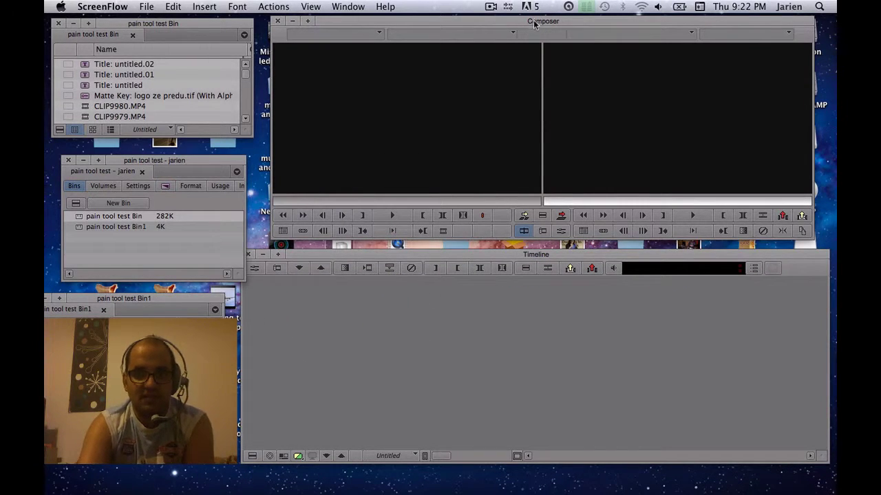
drag(535, 24, 529, 26)
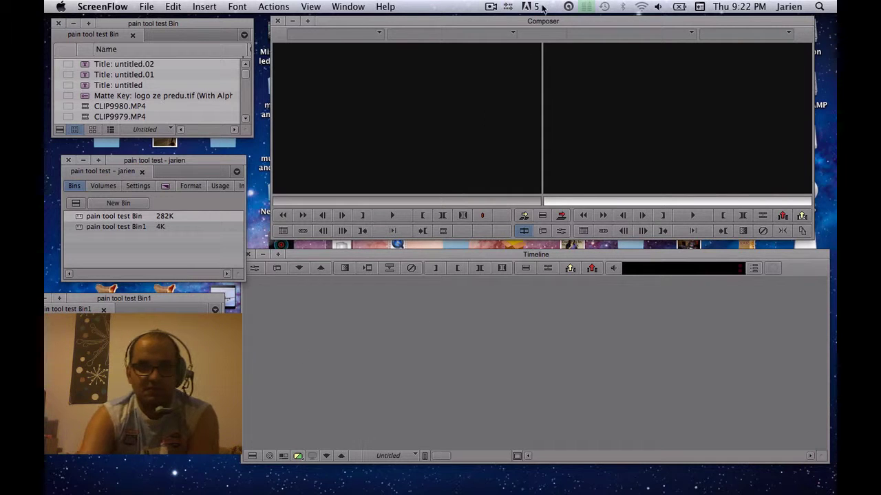
drag(534, 24, 527, 26)
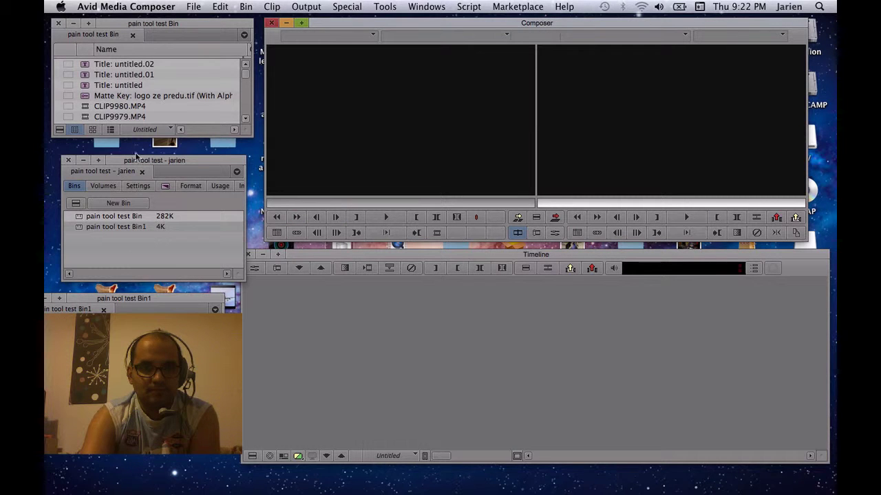
Load CLIP9980.MP4 from the pain tool test Bin into the source monitor
double_click(88, 111)
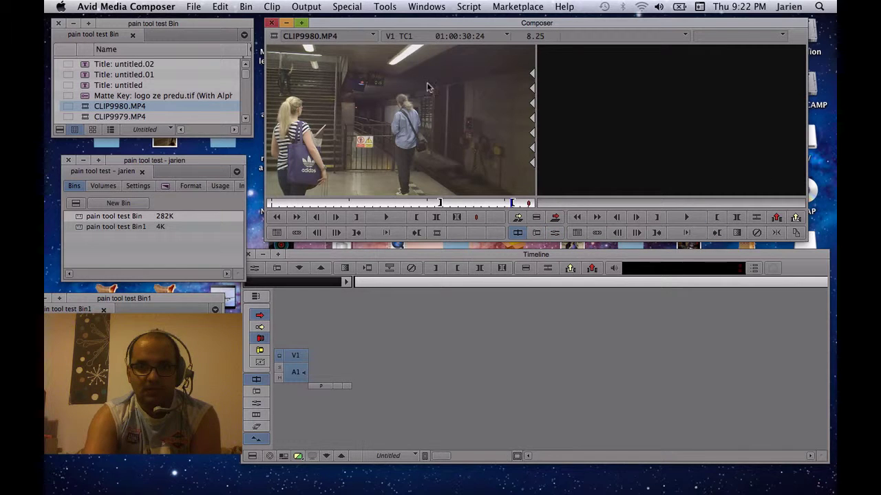
click(296, 233)
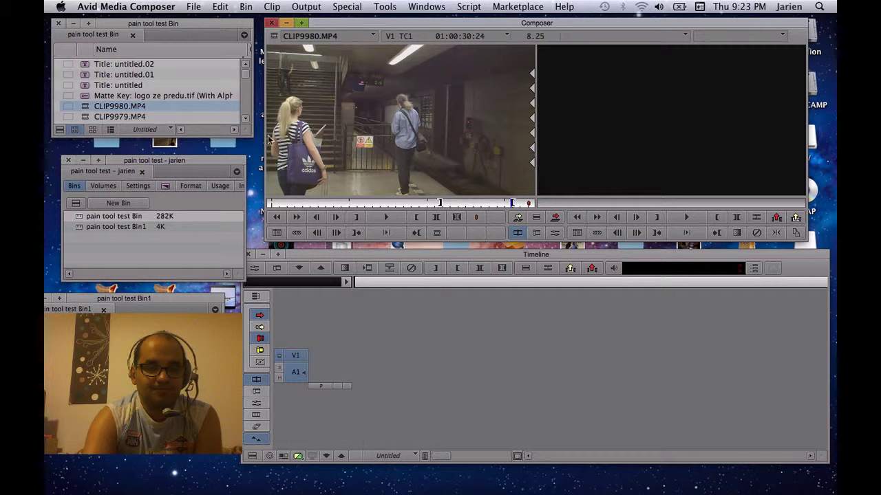
Rearrange the bin and project windows, and close the pain tool test Bin1 window
drag(126, 25, 109, 30)
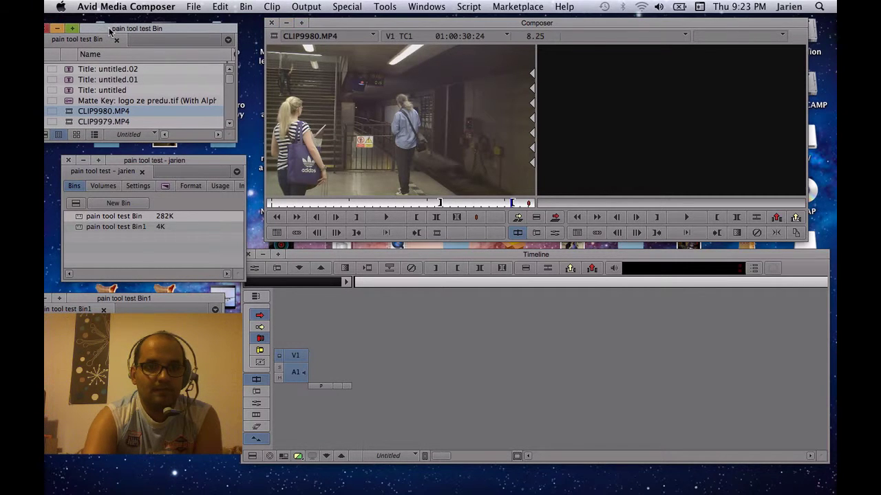
mouse_move(158, 162)
mouse_down()
mouse_move(147, 168)
mouse_move(155, 157)
mouse_up()
drag(142, 35, 163, 31)
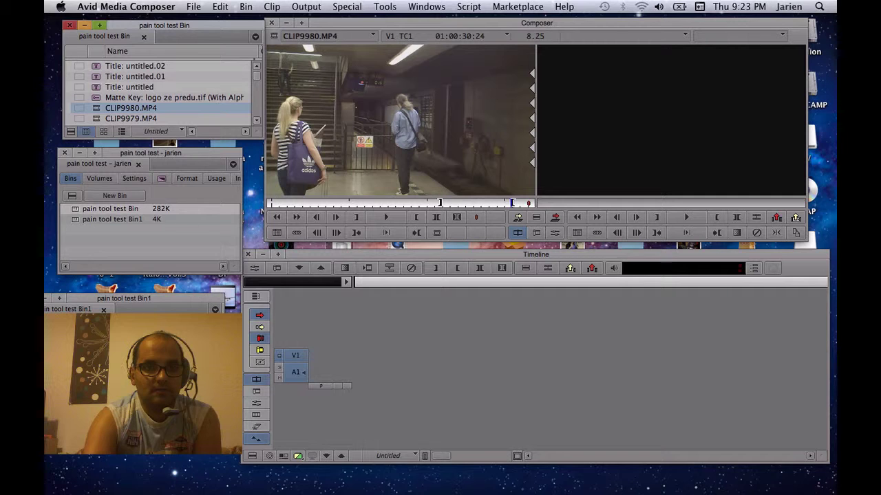
drag(114, 304, 158, 305)
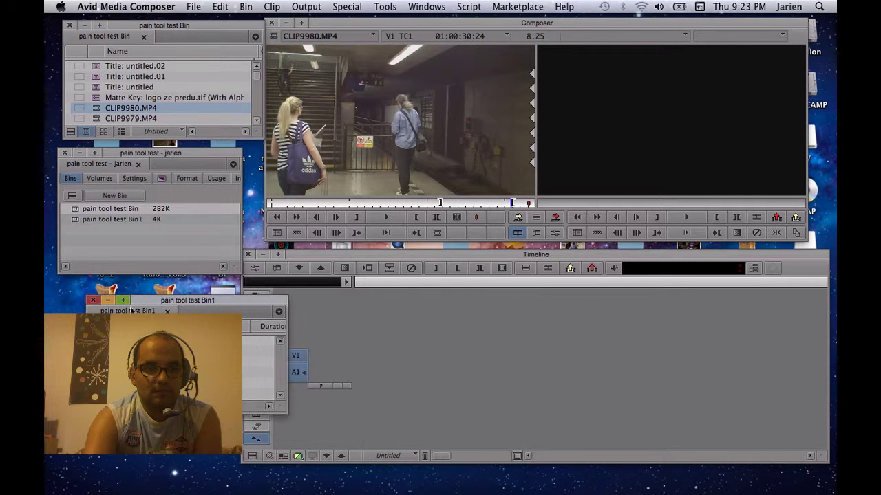
click(93, 298)
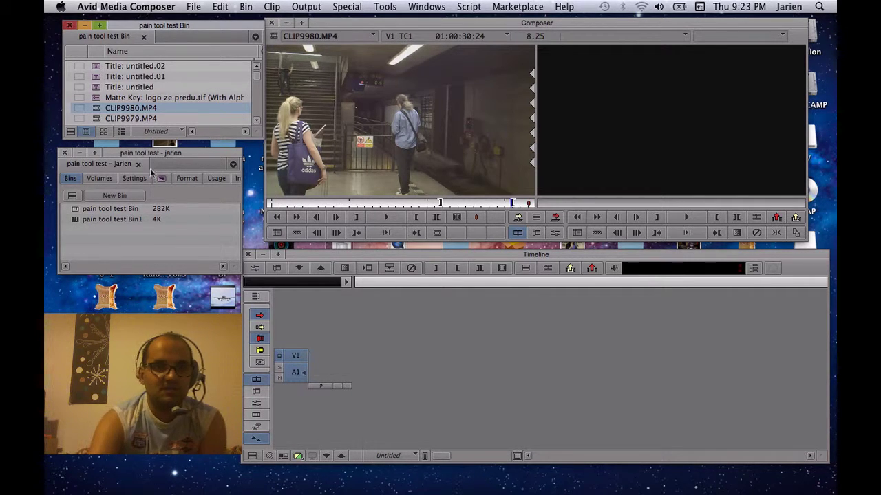
Place the project window just below the pain tool test Bin window so both are fully accessible
drag(152, 152, 132, 212)
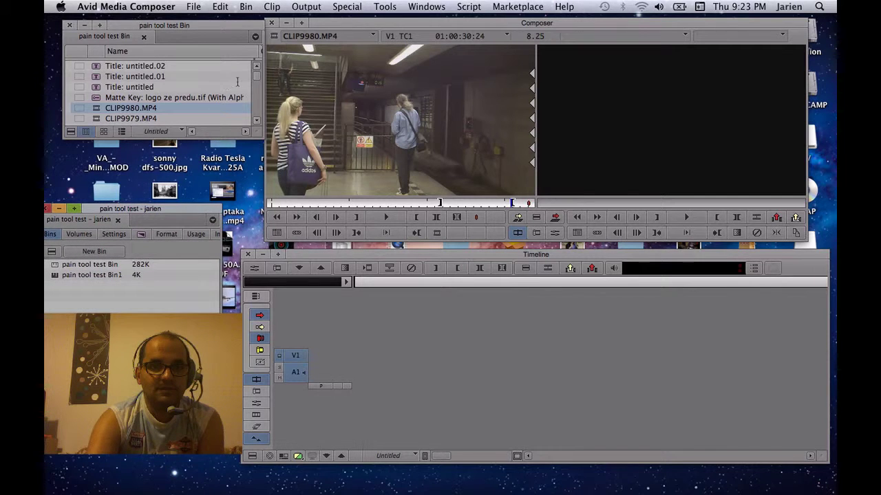
click(254, 78)
scroll(254, 77, down, 3)
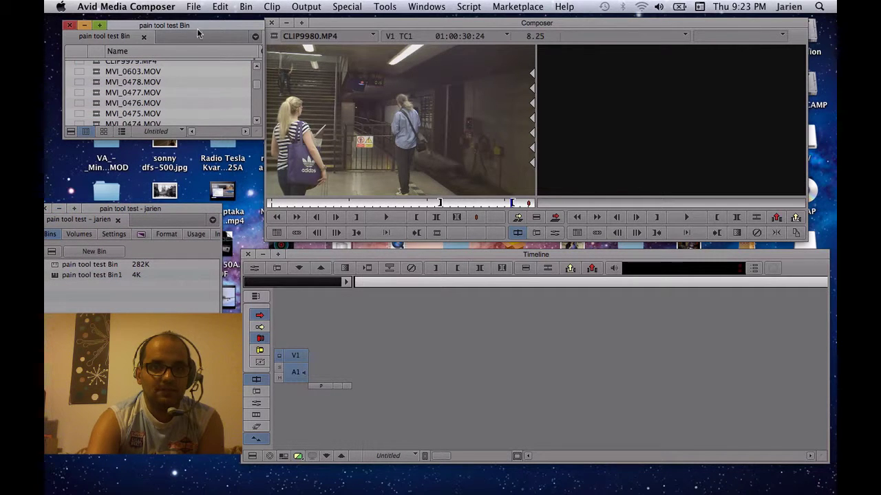
drag(196, 26, 190, 29)
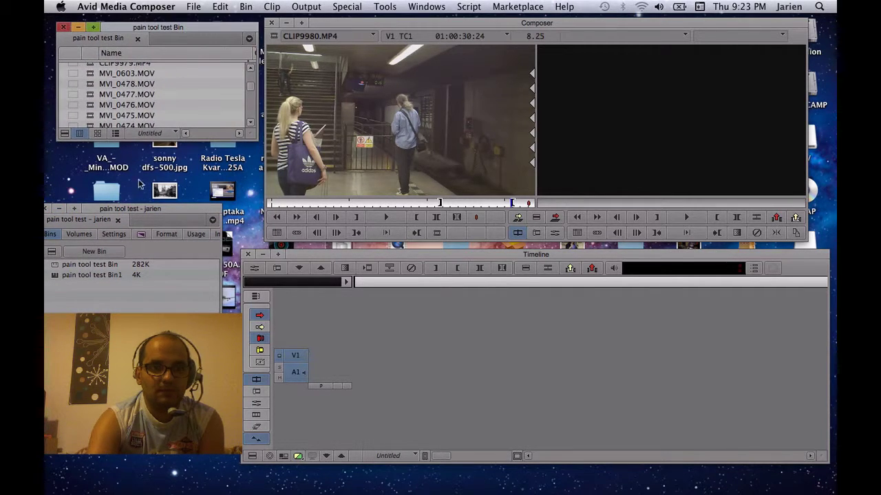
drag(131, 213, 148, 188)
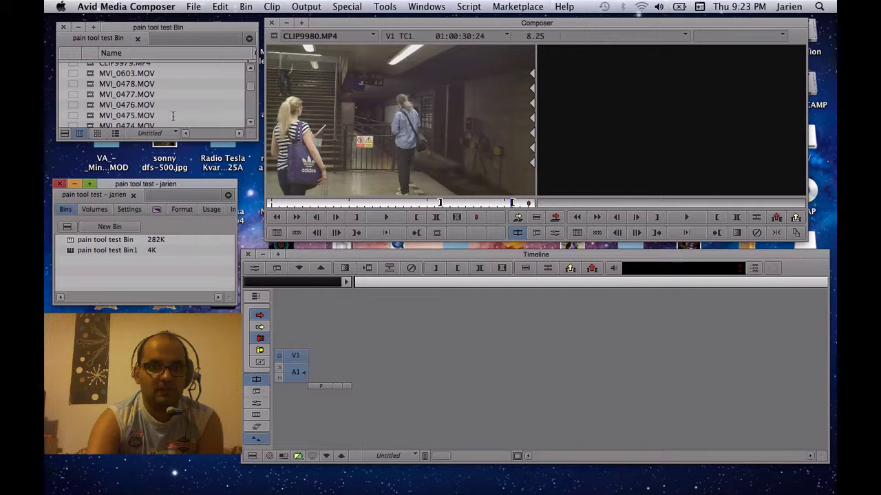
right_click(62, 82)
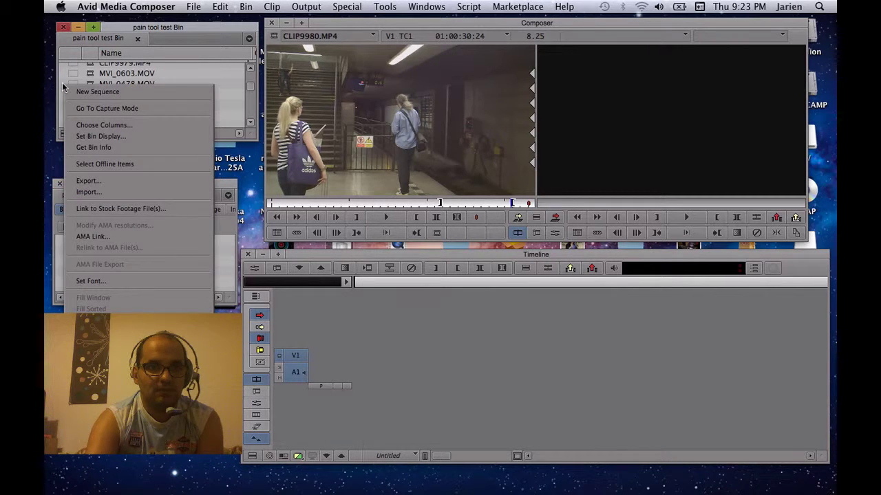
click(66, 194)
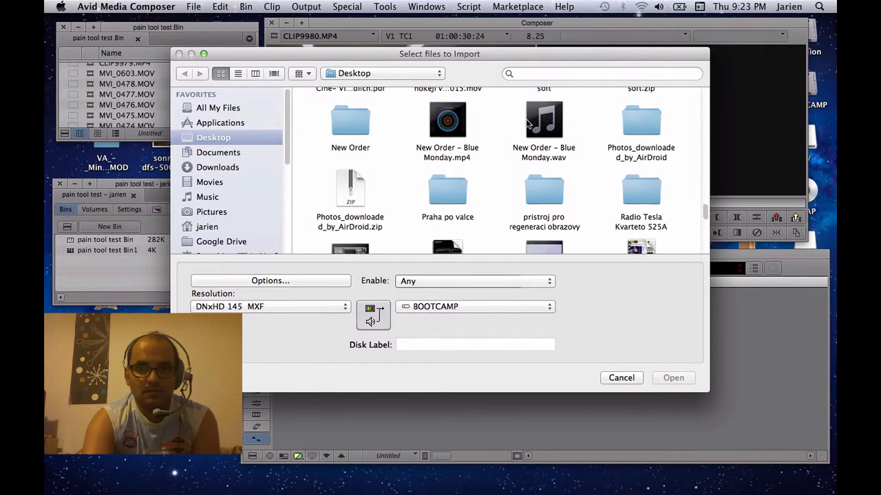
scroll(525, 125, down, 5)
scroll(525, 125, up, 2)
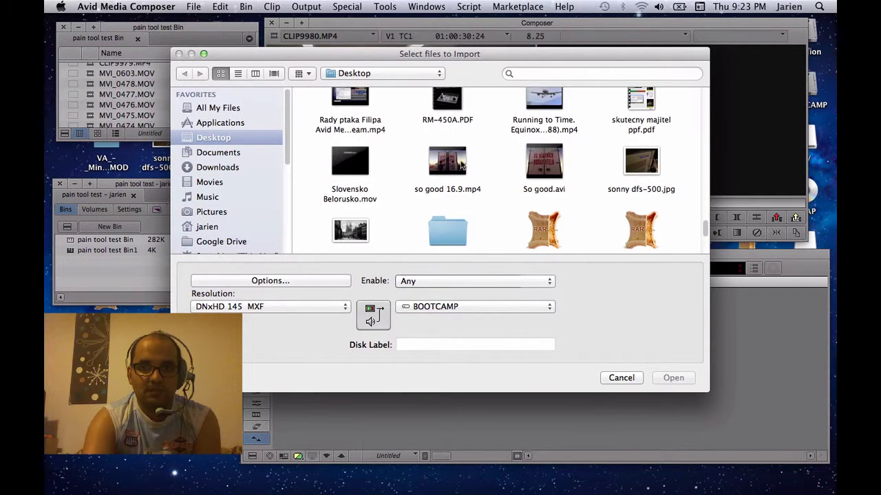
click(460, 165)
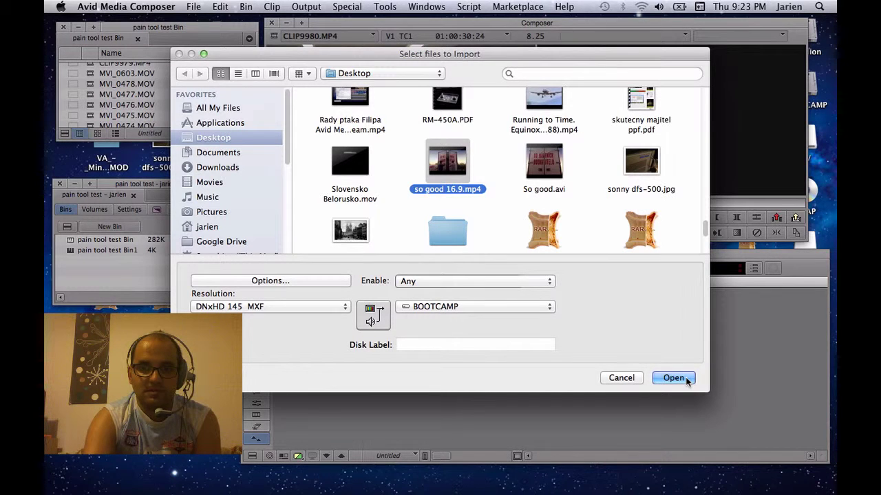
click(626, 377)
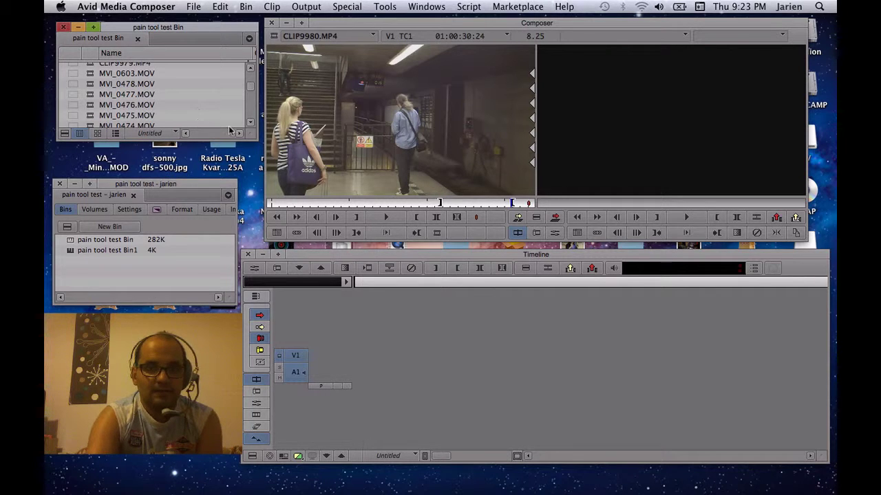
Load MVI_0449.MOV from the bin into the source monitor and clear its existing in and out marks
click(250, 122)
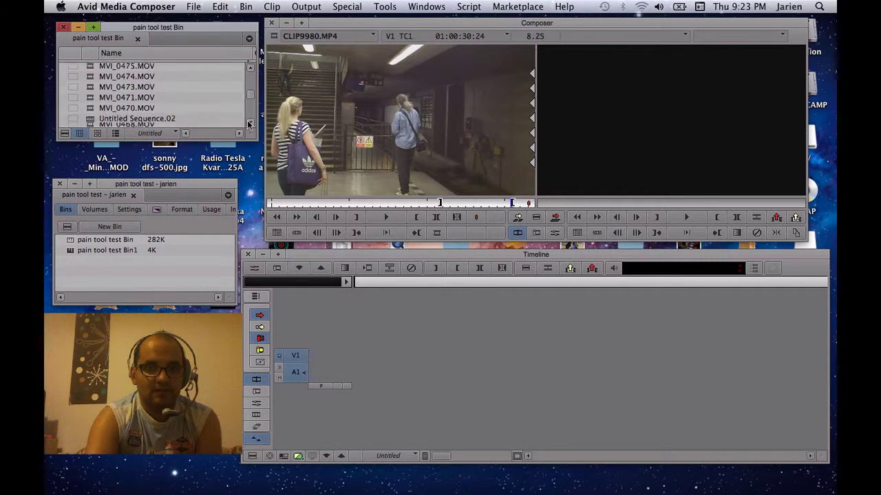
scroll(249, 122, down, 5)
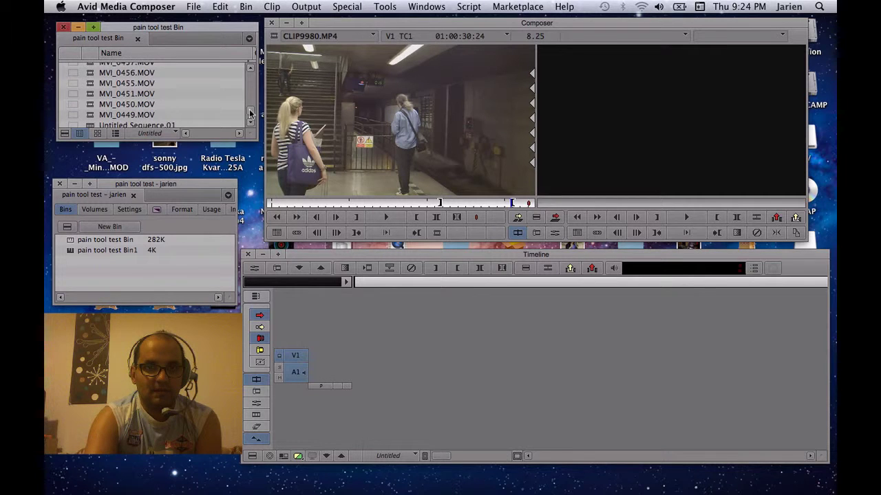
scroll(250, 114, down, 1)
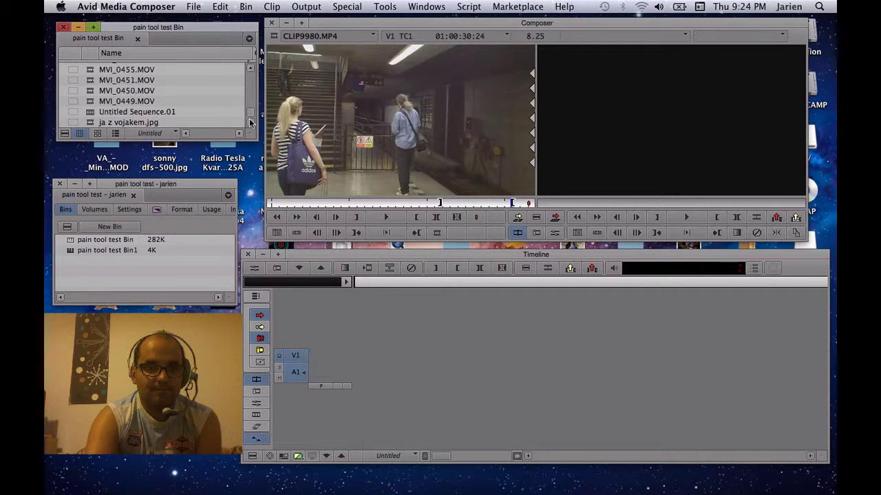
double_click(91, 103)
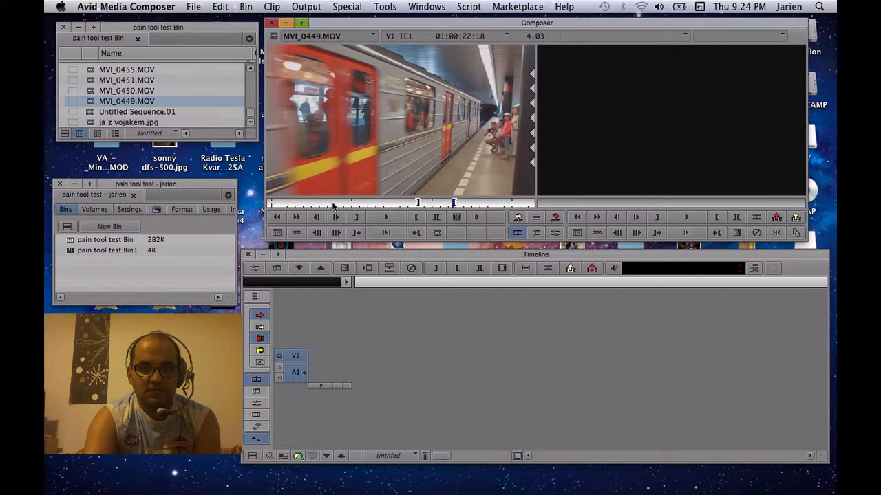
click(457, 218)
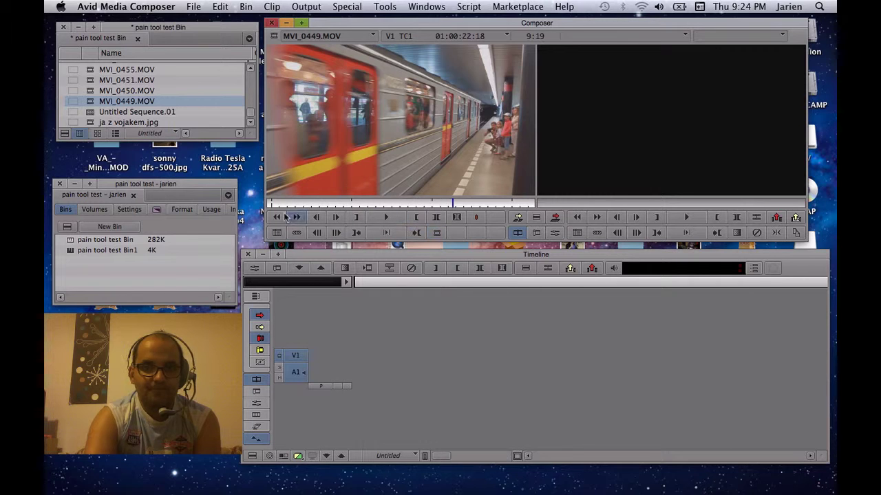
Mark an IN point in MVI_0449.MOV at 01:00:18.01, where the train approaches the platform
drag(274, 205, 415, 203)
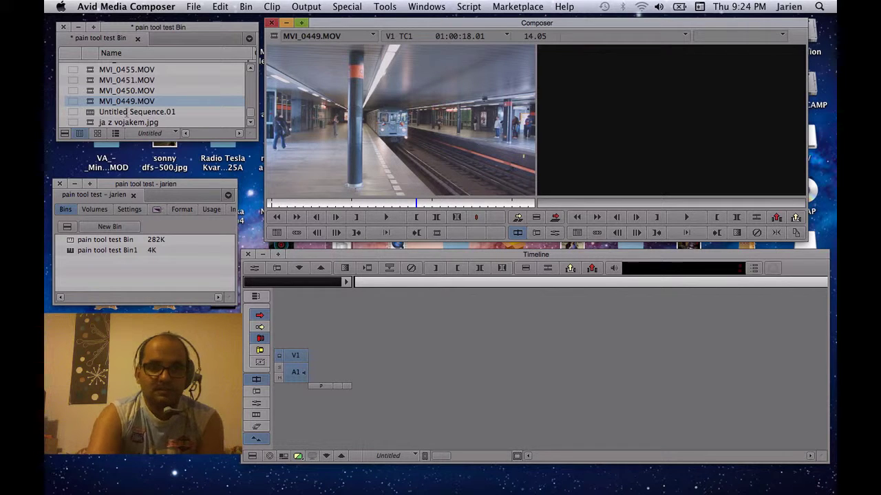
click(354, 221)
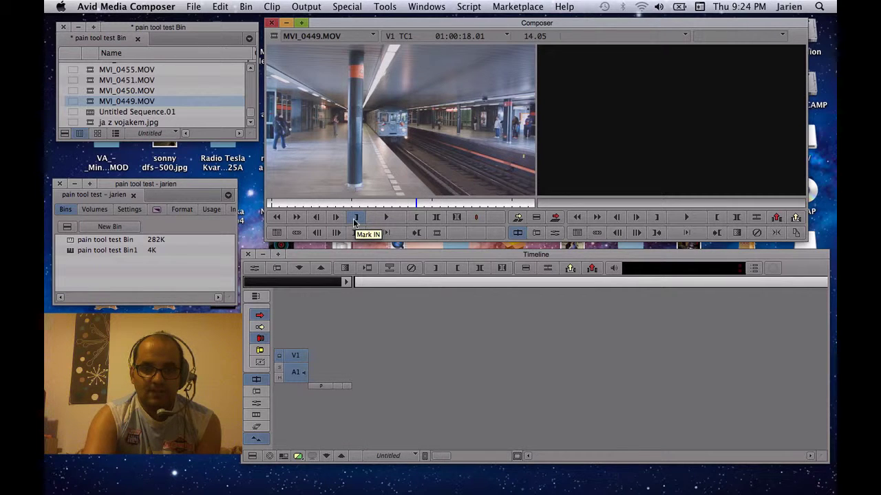
click(354, 221)
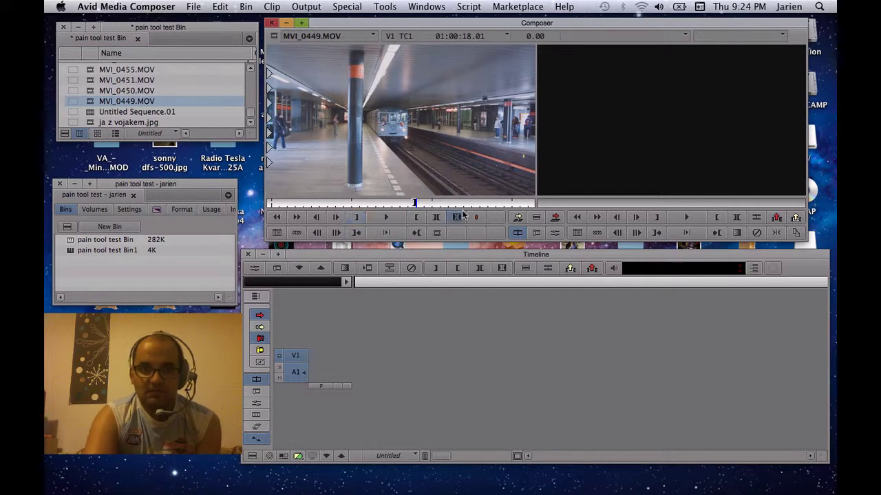
Mark an OUT point in MVI_0449.MOV at 01:00:22:27, while the train passes the platform
drag(419, 201, 460, 201)
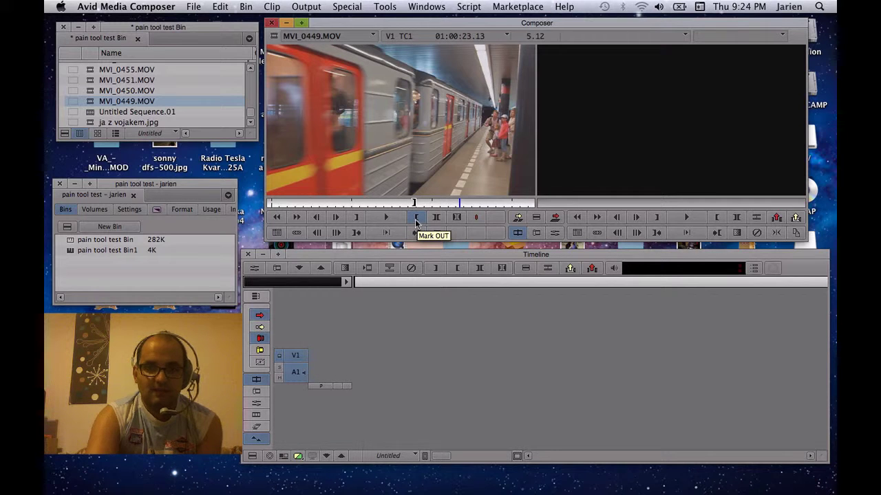
mouse_move(462, 202)
mouse_down()
mouse_move(472, 204)
mouse_move(455, 207)
mouse_up()
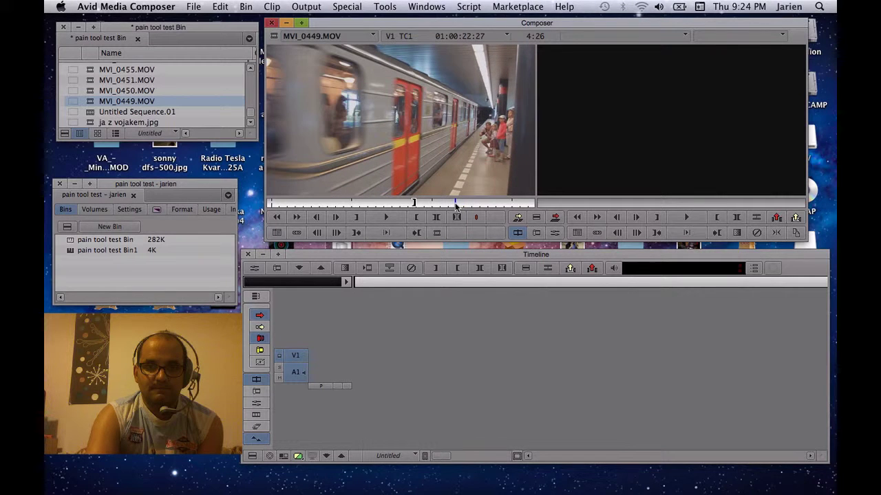
click(417, 217)
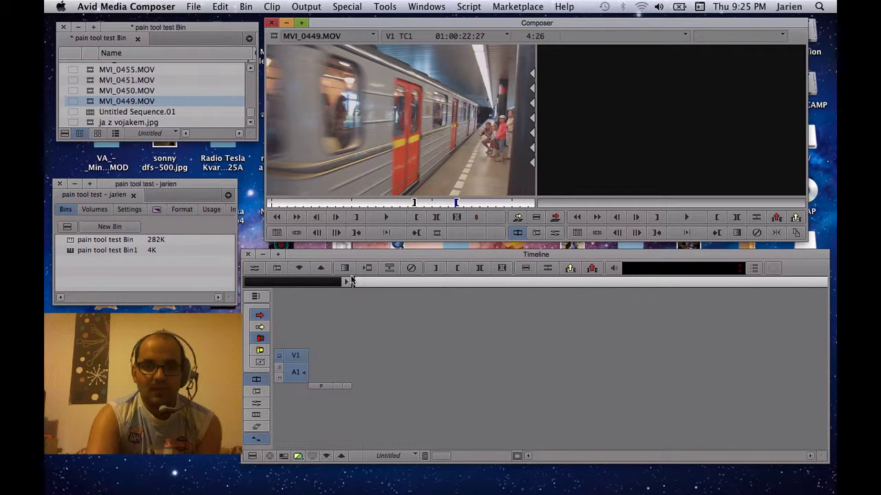
Overwrite the marked MVI_0449.MOV segment into a new sequence on tracks V1 and A1
click(384, 234)
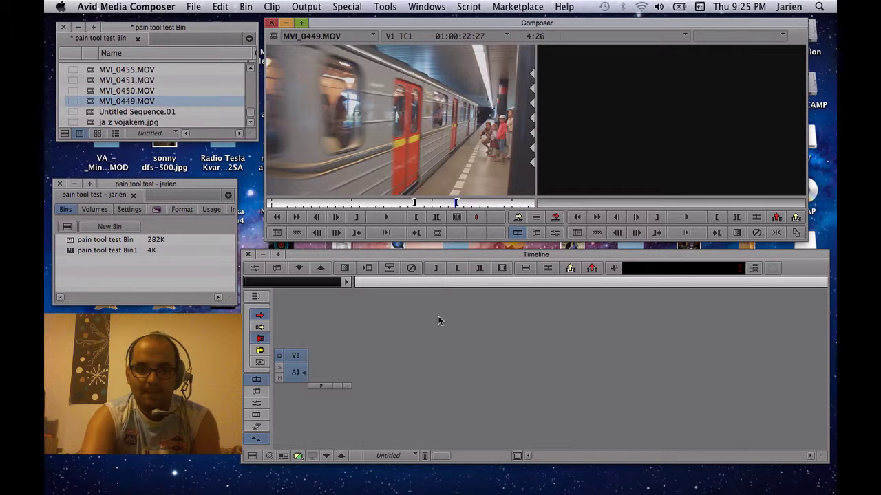
click(556, 218)
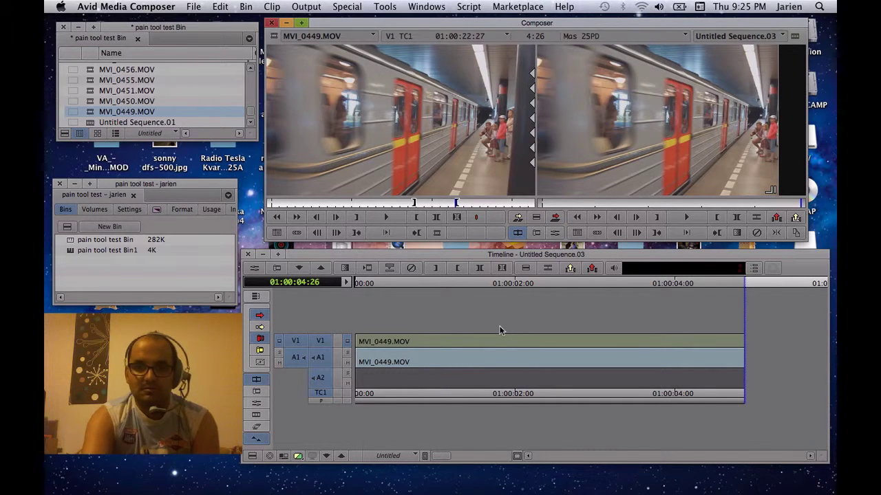
Play the sequence from 01:00:02:28 to check the edited segment
click(588, 287)
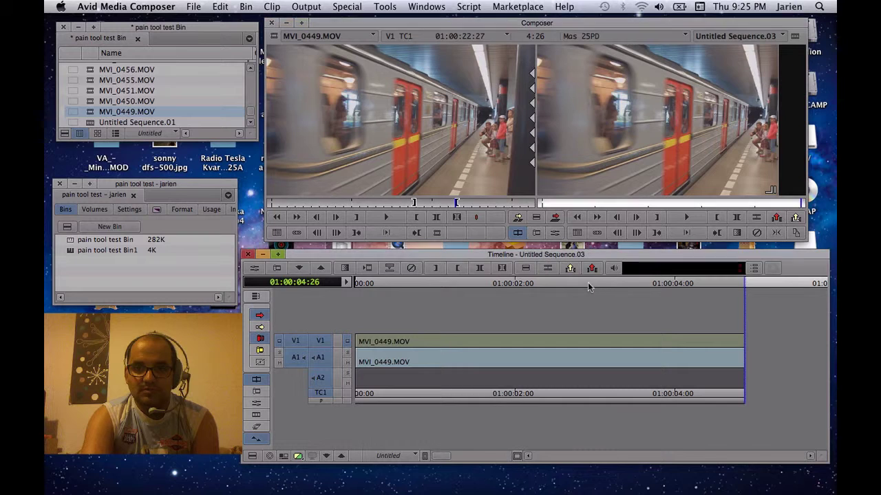
click(588, 286)
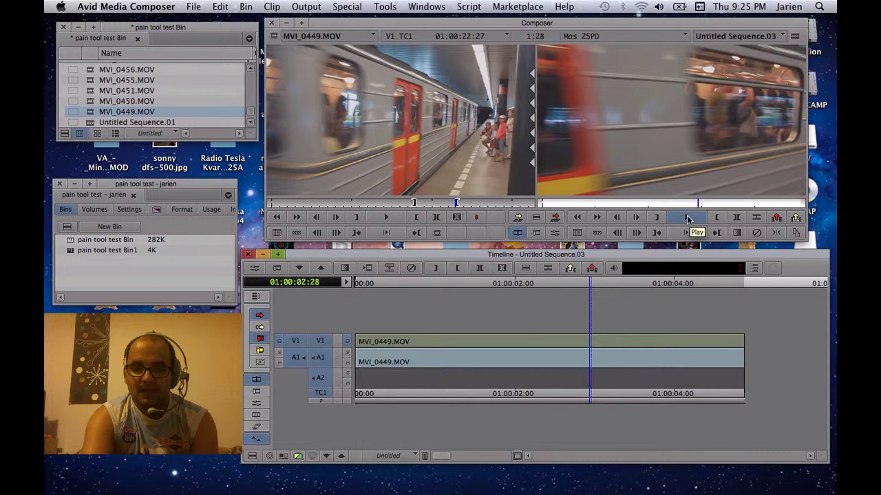
click(687, 219)
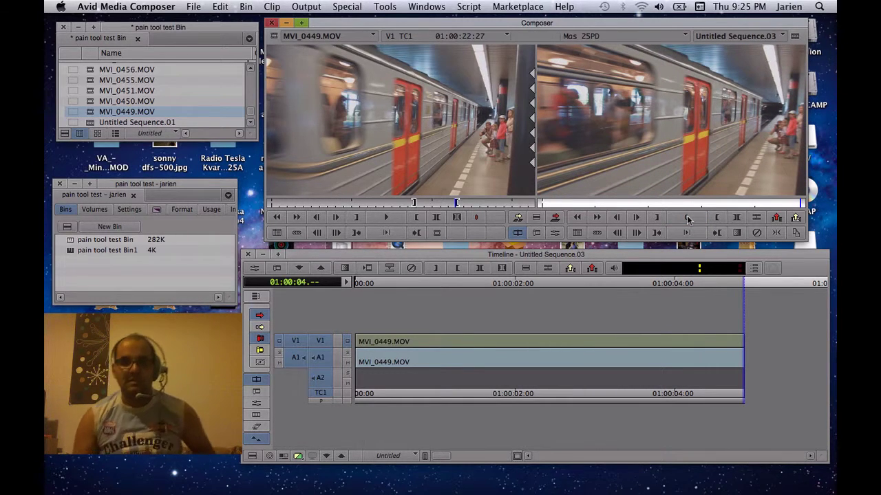
Mark a new IN point in MVI_0449.MOV at 01:00:30:16, where the train stands at the platform
click(687, 217)
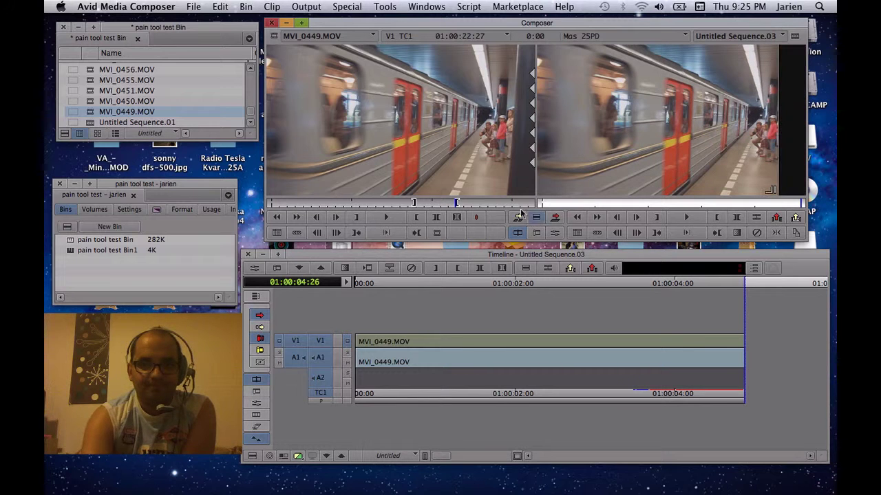
key(i)
drag(459, 205, 516, 203)
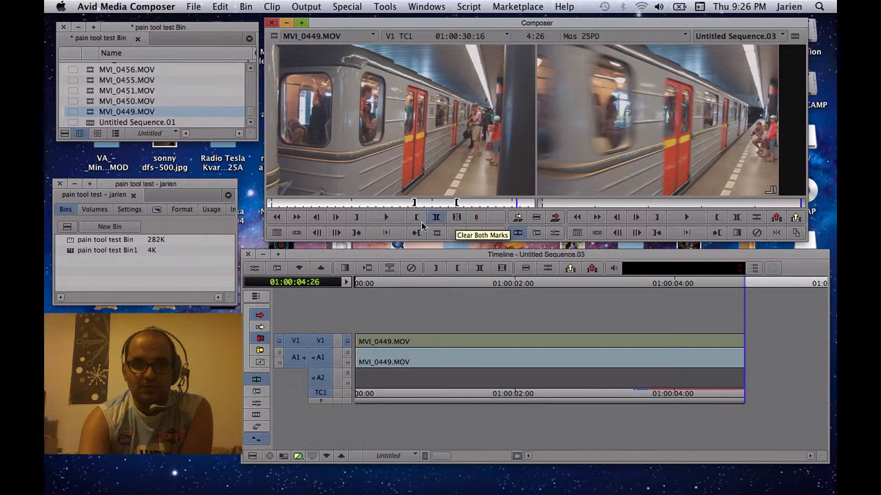
click(356, 217)
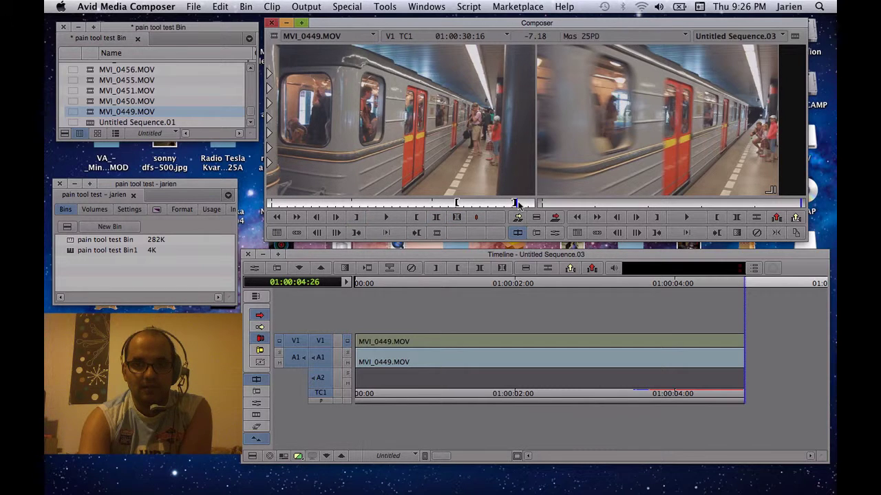
Mark the OUT point in MVI_0449.MOV at 01:00:32:07 and overwrite the segment at the end of the sequence on V1 and A1
drag(518, 204, 548, 205)
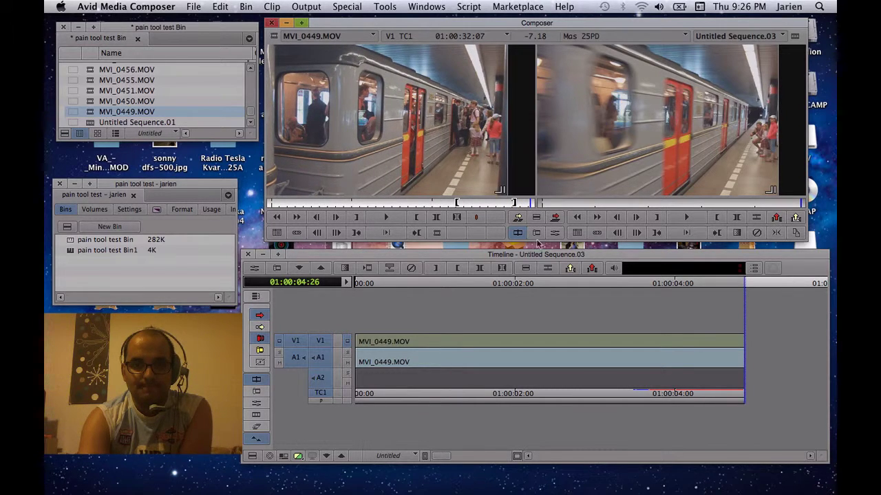
click(418, 218)
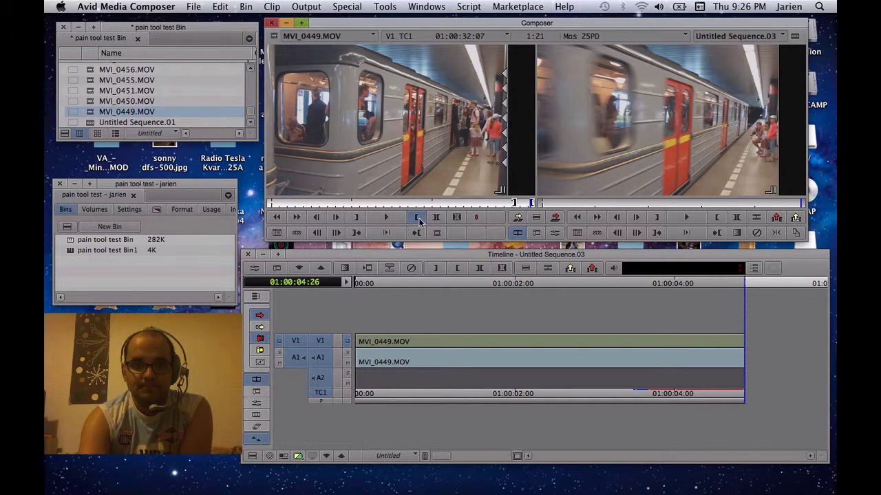
click(555, 218)
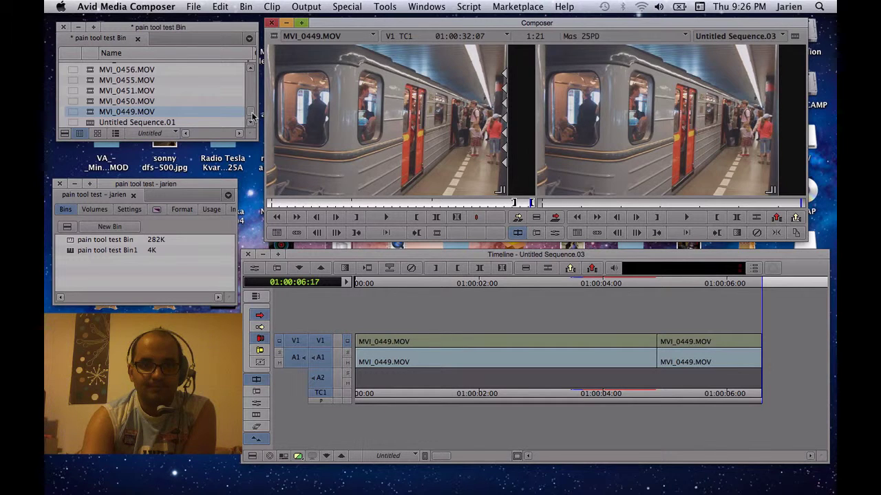
Load CLIP9980.MP4 from the bin as the source and mark its IN point at 01:00:06:27
drag(252, 117, 213, 84)
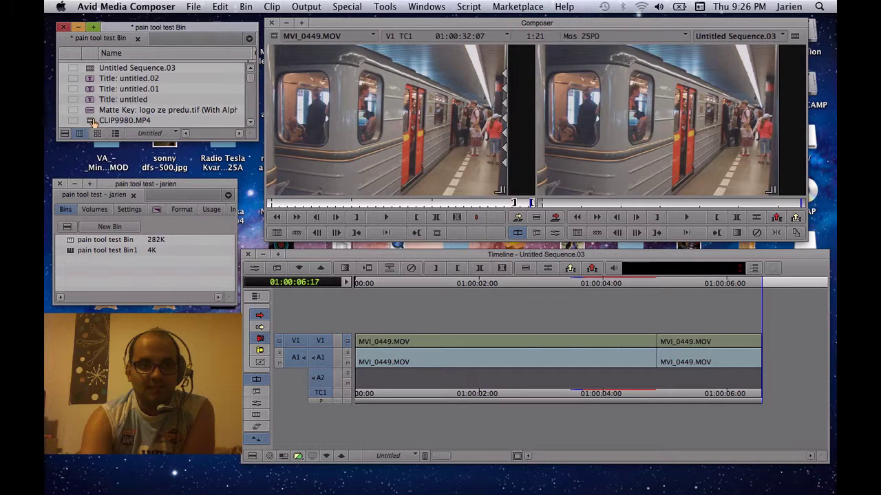
double_click(92, 121)
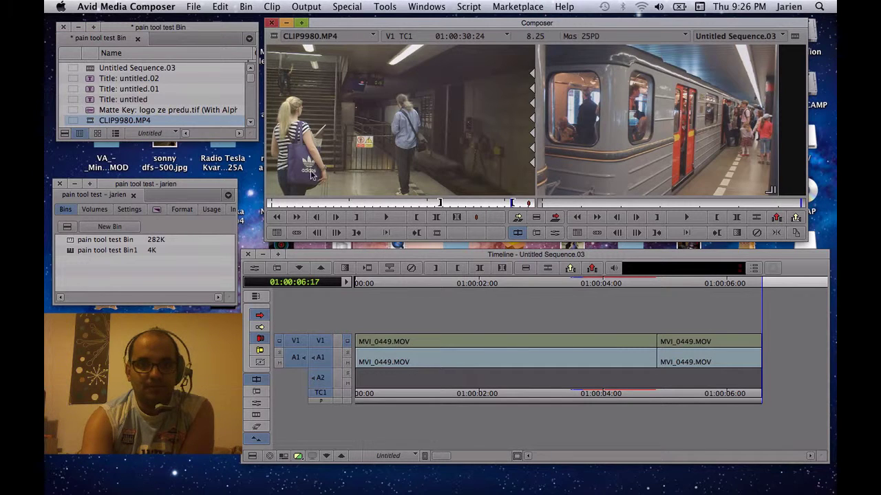
click(310, 205)
mouse_move(309, 205)
mouse_down()
mouse_move(270, 210)
mouse_move(365, 190)
mouse_move(325, 200)
mouse_up()
click(276, 205)
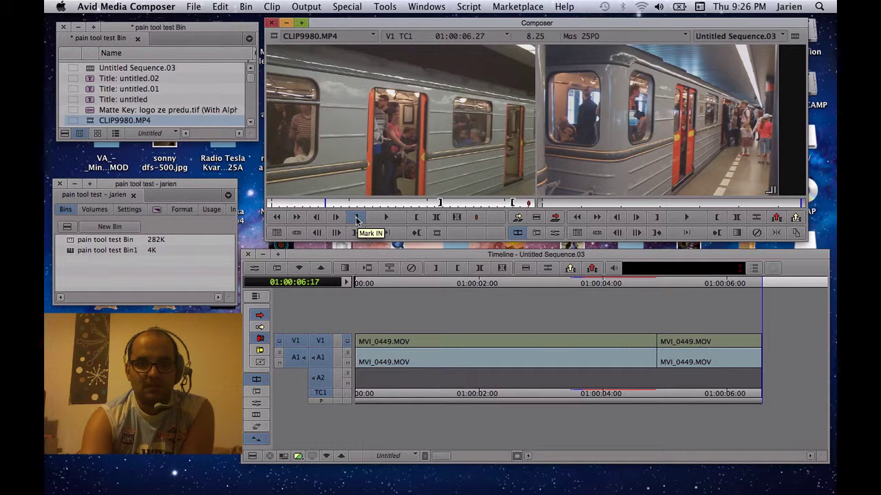
click(356, 219)
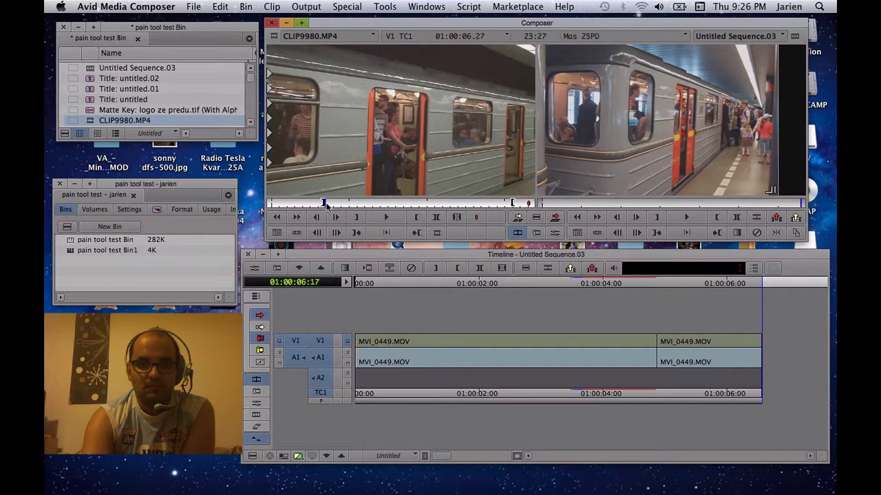
Mark the OUT point in CLIP9980.MP4 at 01:00:13:04 and overwrite the segment at the end of the sequence on V1 and A1
drag(325, 204, 373, 196)
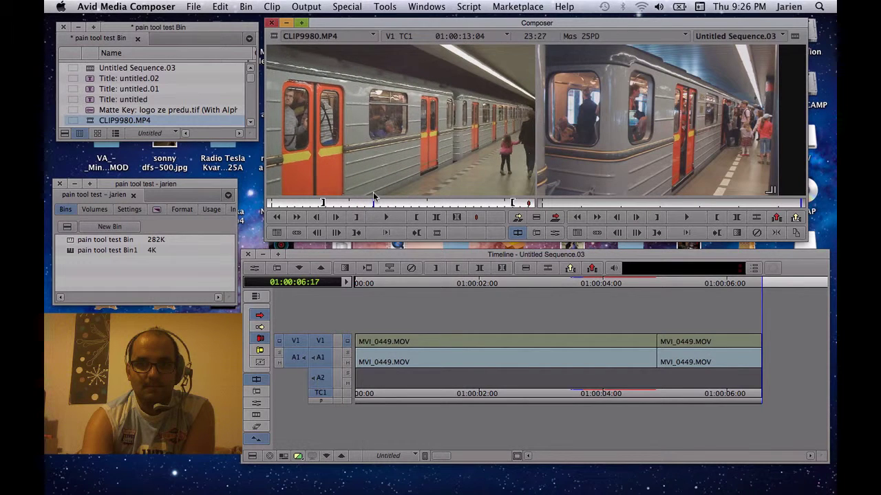
click(418, 219)
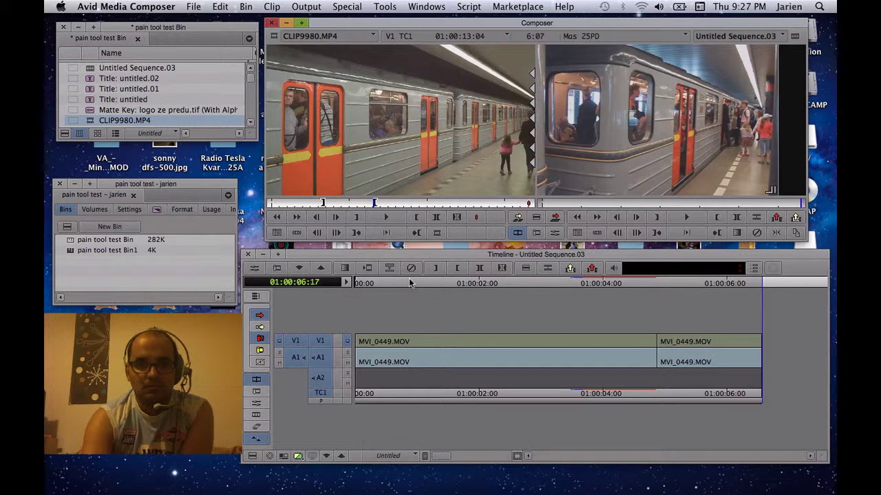
click(556, 219)
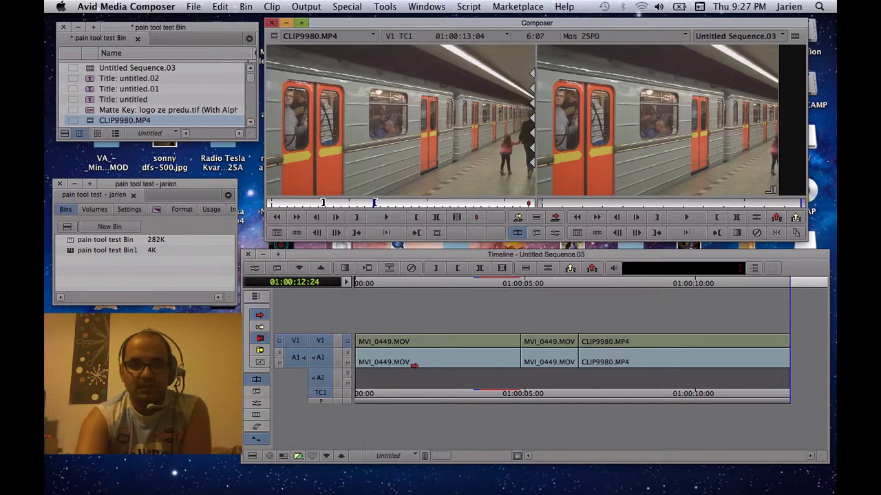
Play the whole sequence from 01:00:00:00 to check the three edited segments
drag(380, 284, 332, 296)
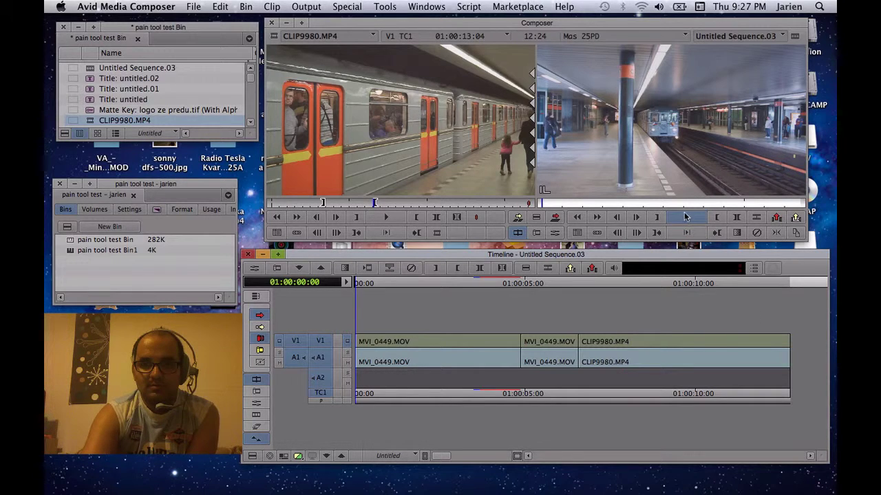
click(686, 217)
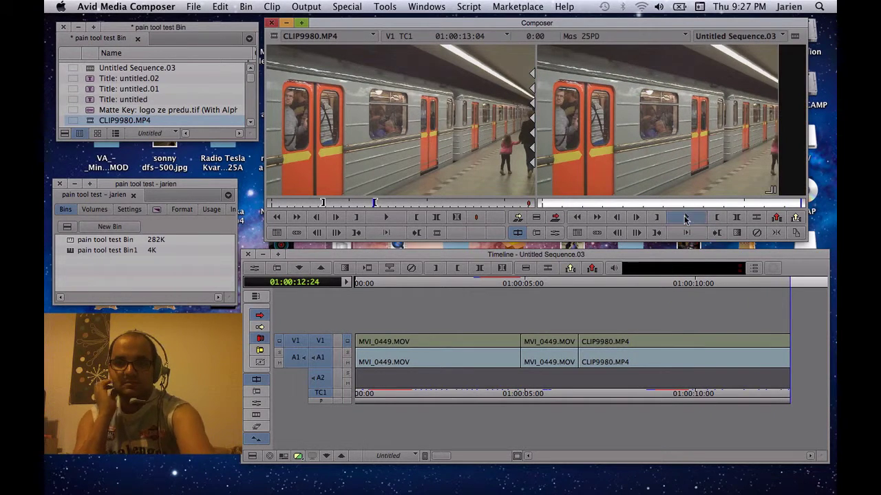
click(405, 322)
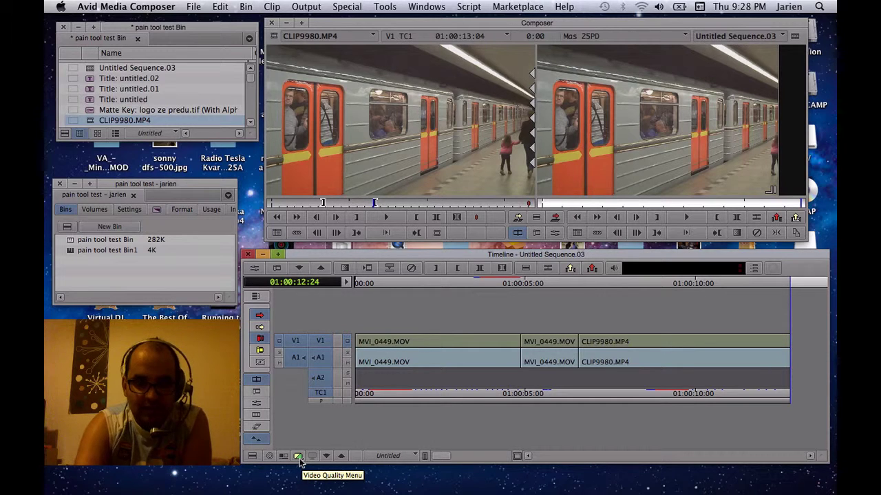
Cycle through the timeline's video quality modes and set the playback quality to Draft Quality
click(298, 457)
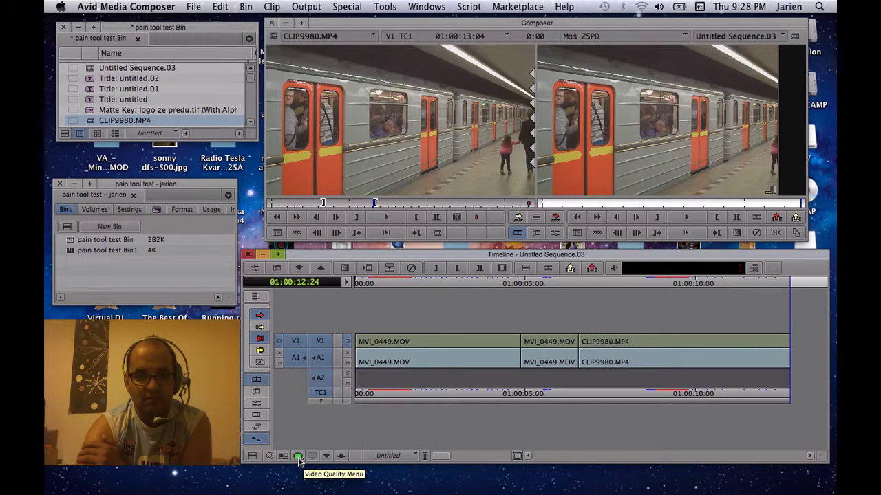
click(299, 456)
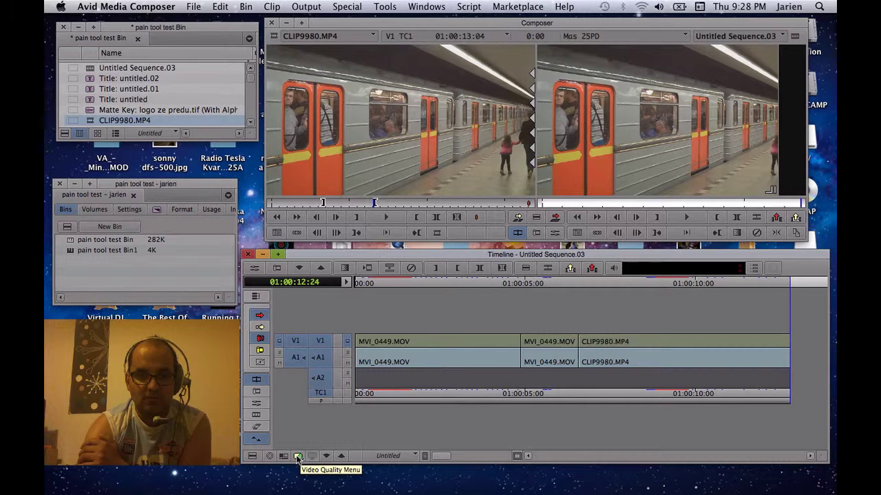
click(297, 458)
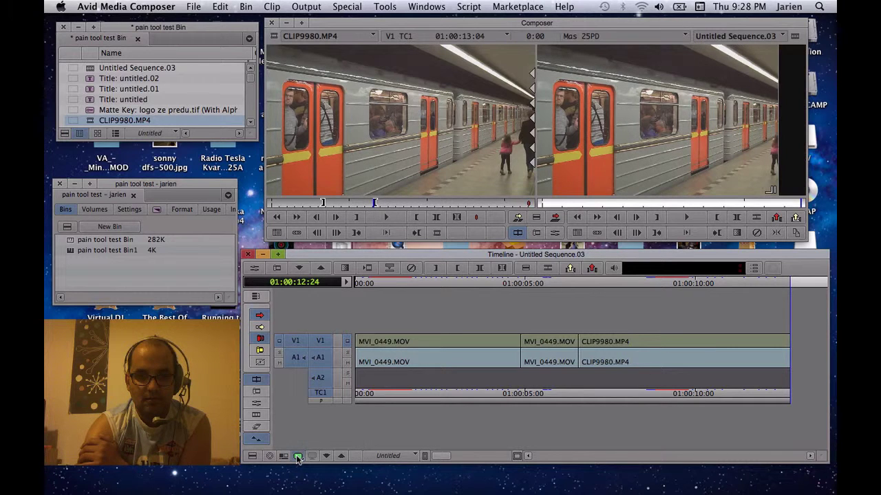
click(297, 458)
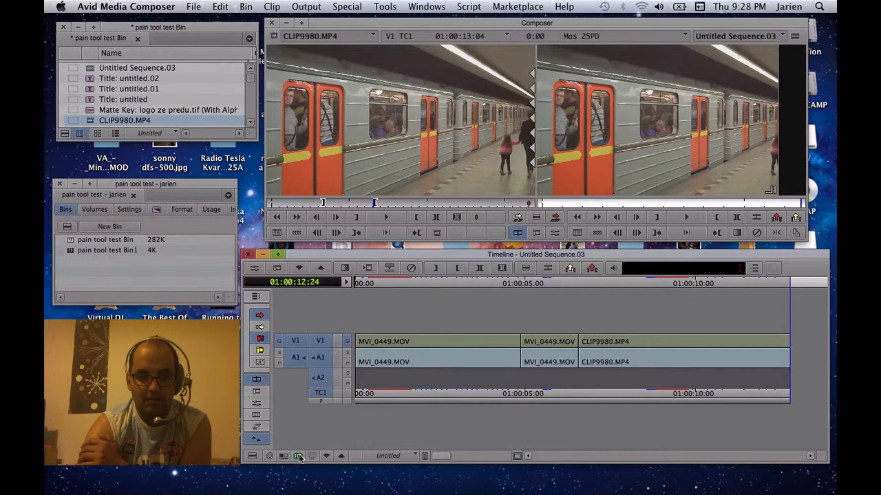
right_click(297, 458)
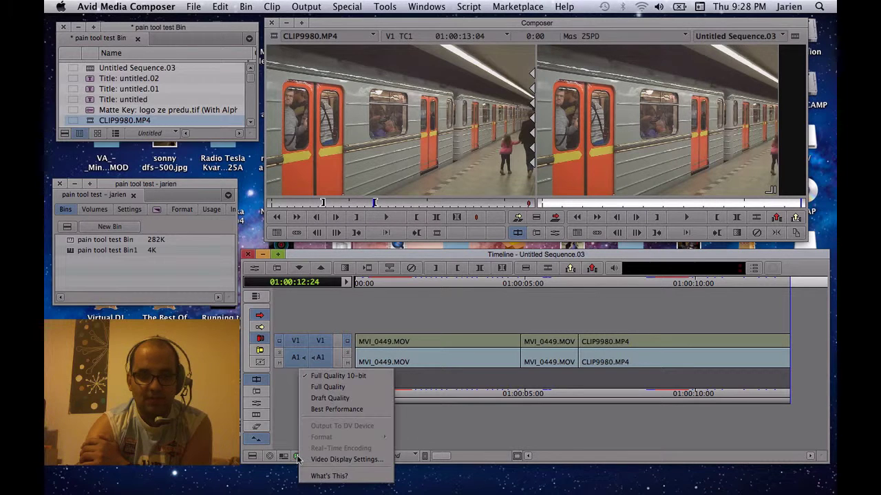
click(323, 401)
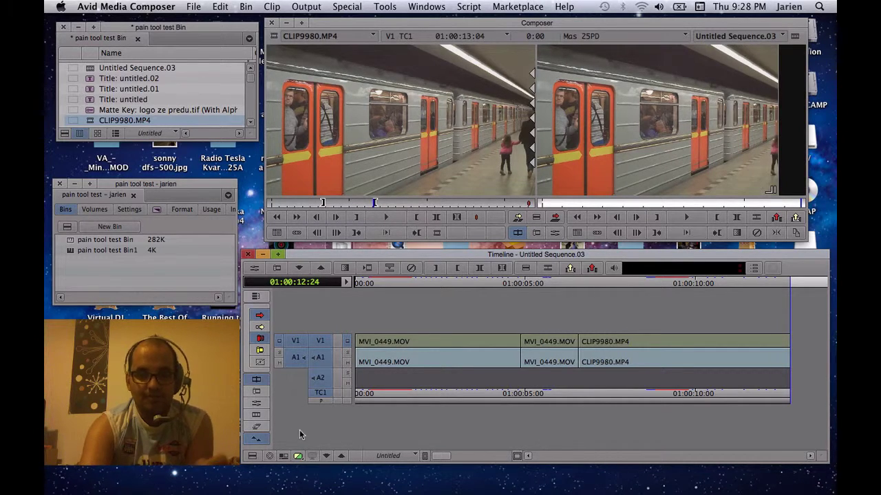